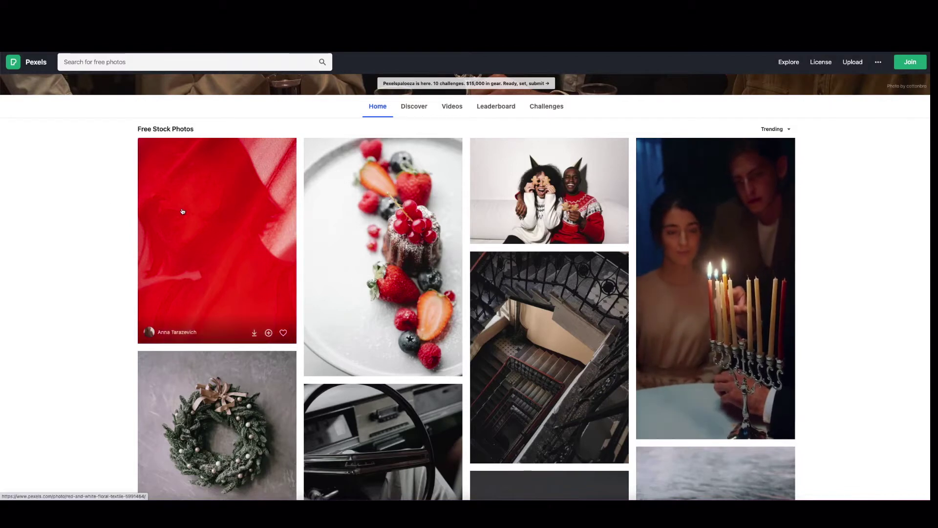
Bring up the save options for the red photo on the Pexels page
right_click(182, 212)
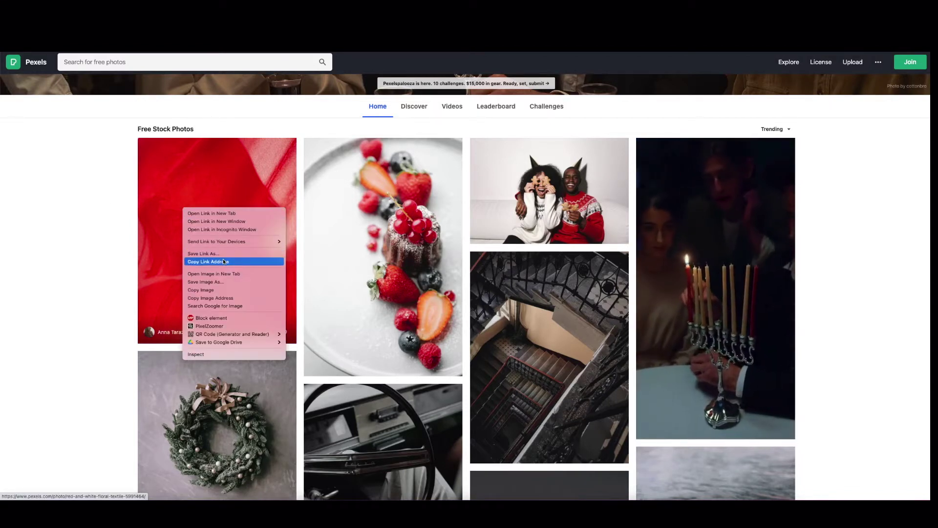
Save the red photo, timestamp pexels-photo-5991464.jpeg, and download its Ethereum certificate
left_click(213, 282)
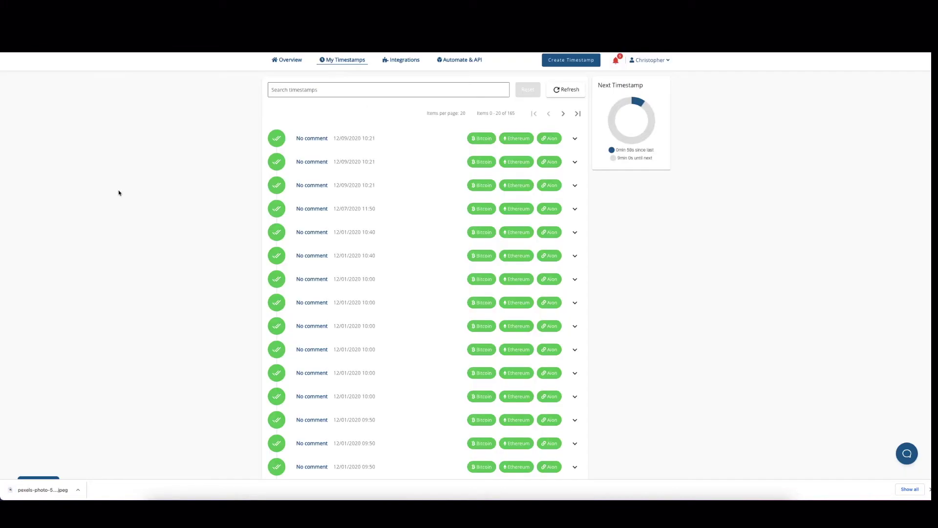
left_click(289, 60)
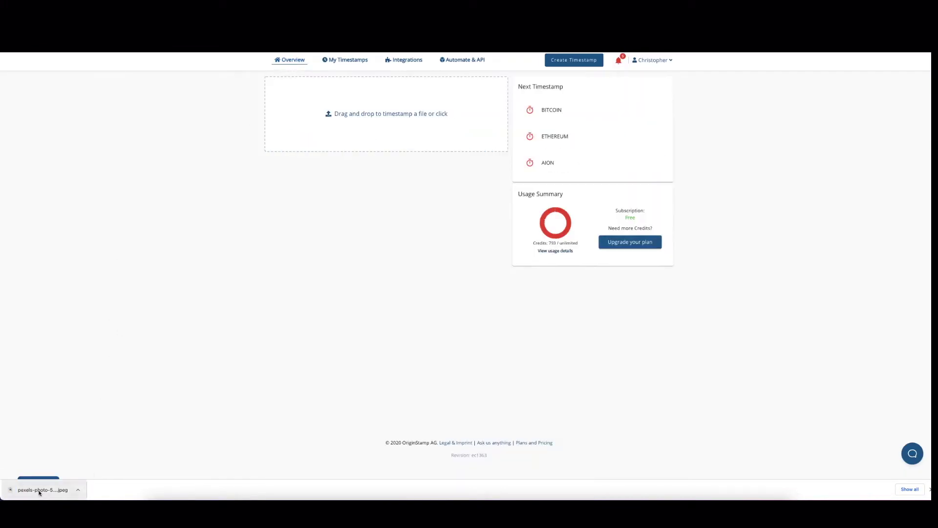
left_click_drag(39, 492, 384, 131)
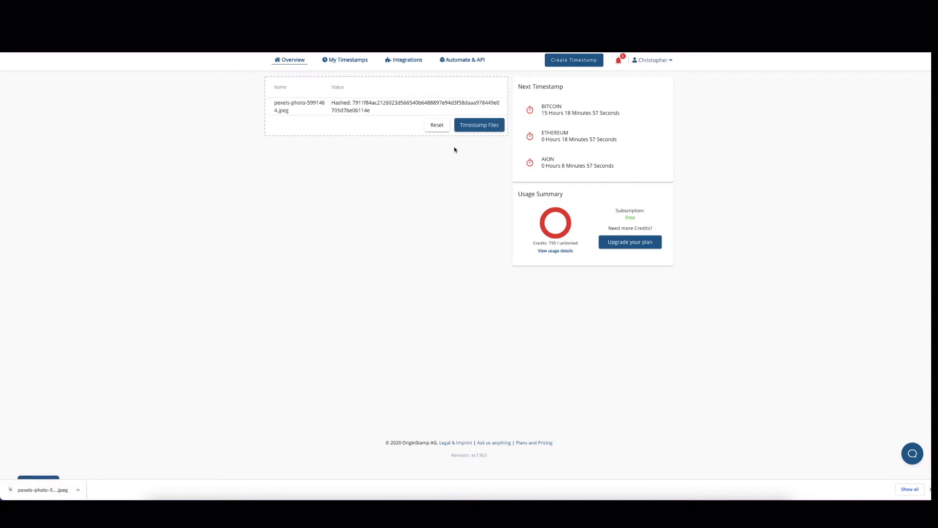
left_click(489, 130)
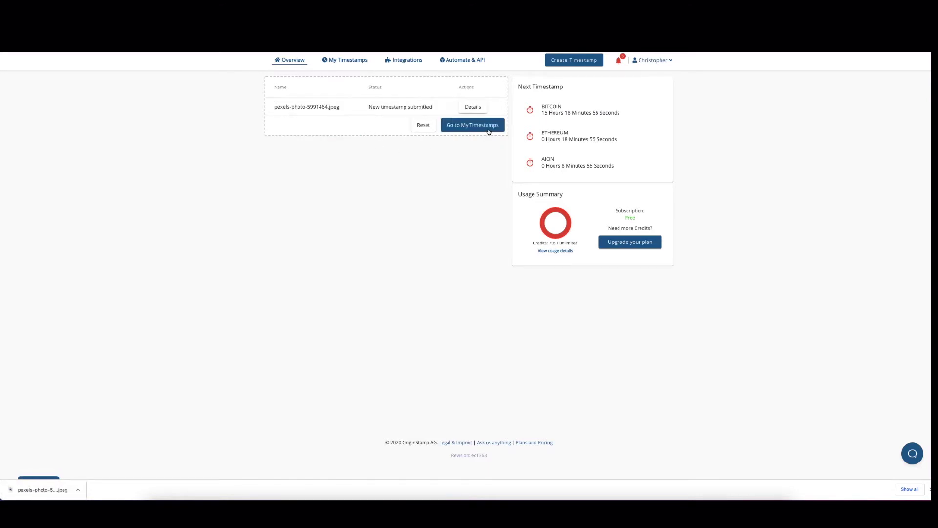
left_click(348, 61)
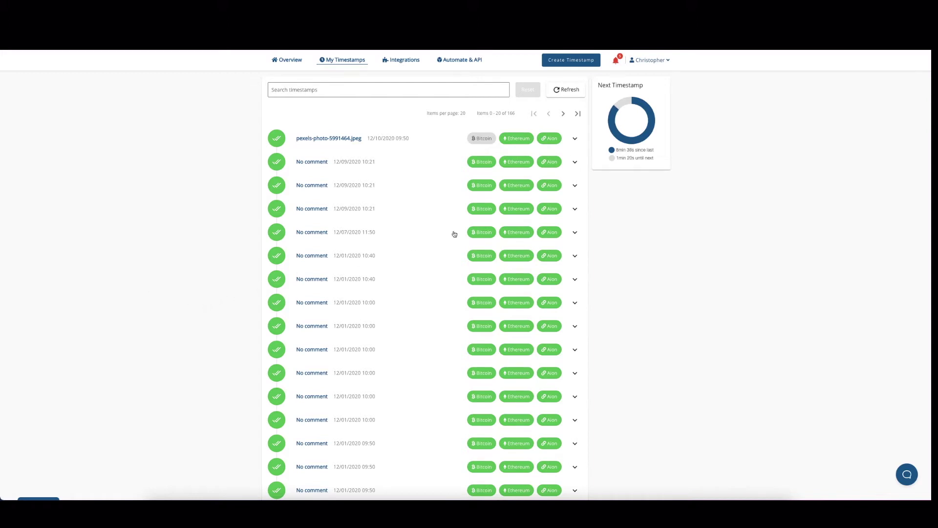
left_click(528, 139)
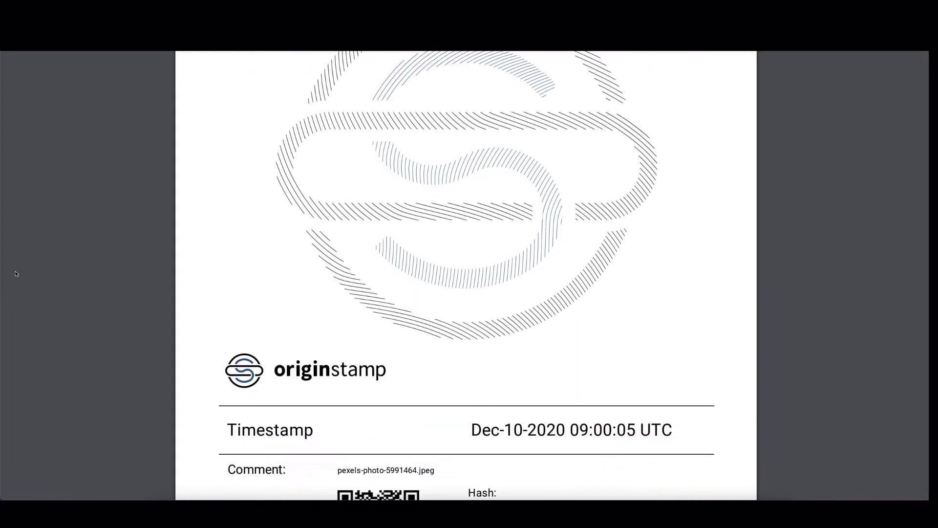
scroll(15, 274, "down", 4)
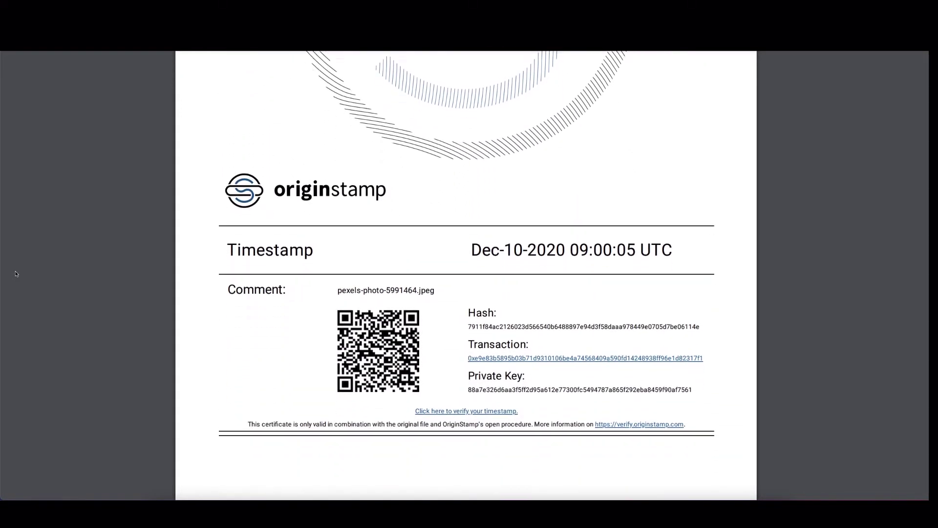
Scroll to the page-2 Proof section and select the <right type="hash"> line
scroll(15, 274, "down", 14)
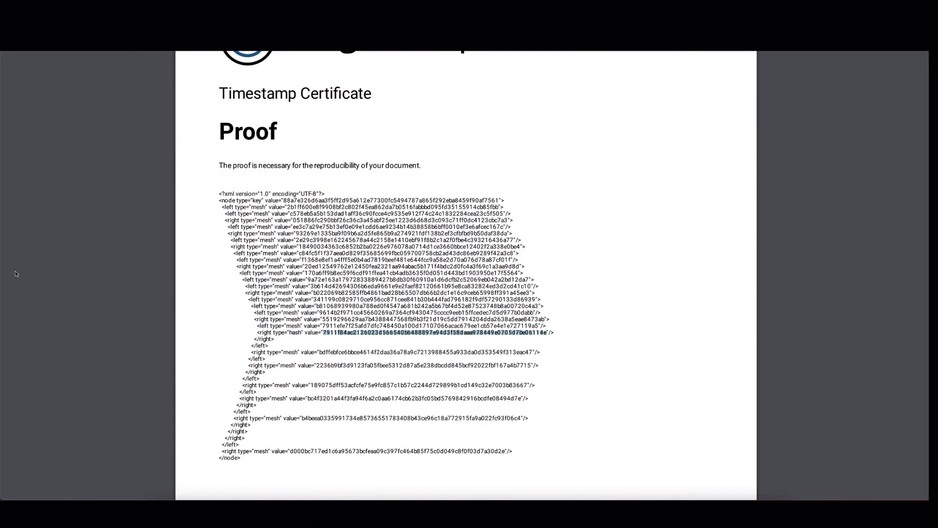
scroll(16, 273, "down", 1)
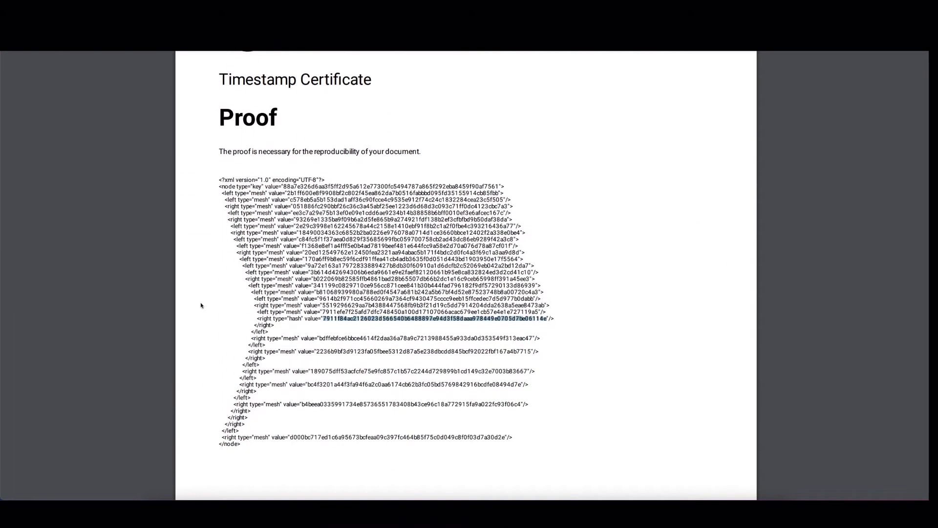
left_click(299, 330)
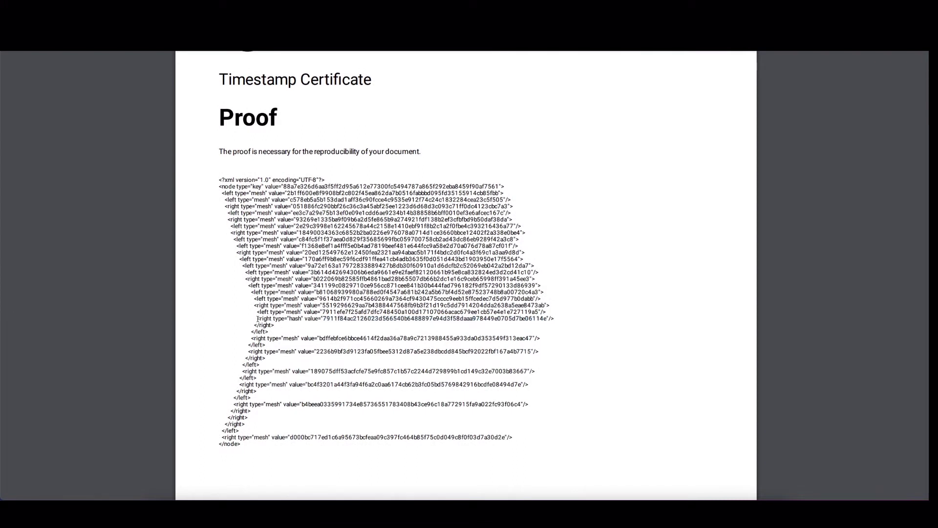
left_click_drag(258, 319, 552, 323)
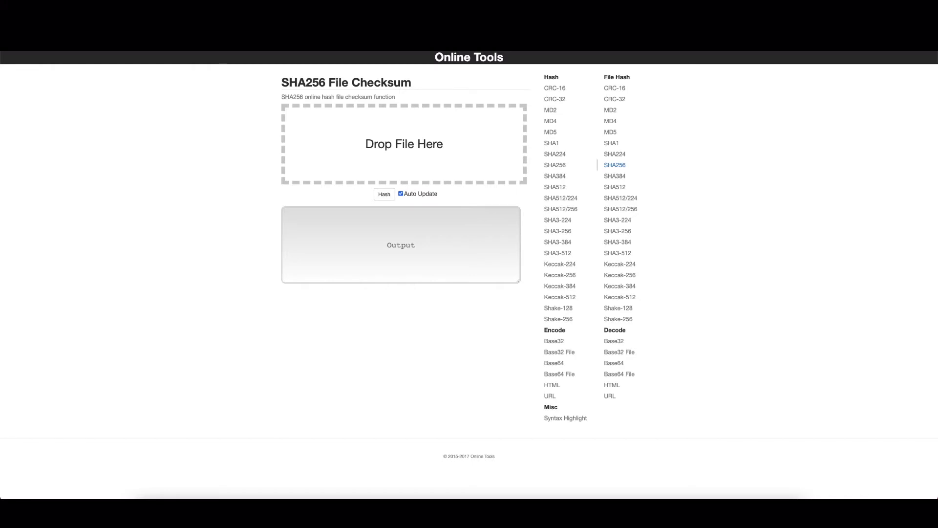
Drop pexels-photo-5991464.jpeg onto the SHA256 File Checksum drop zone to get its hash
left_click_drag(168, 496, 407, 153)
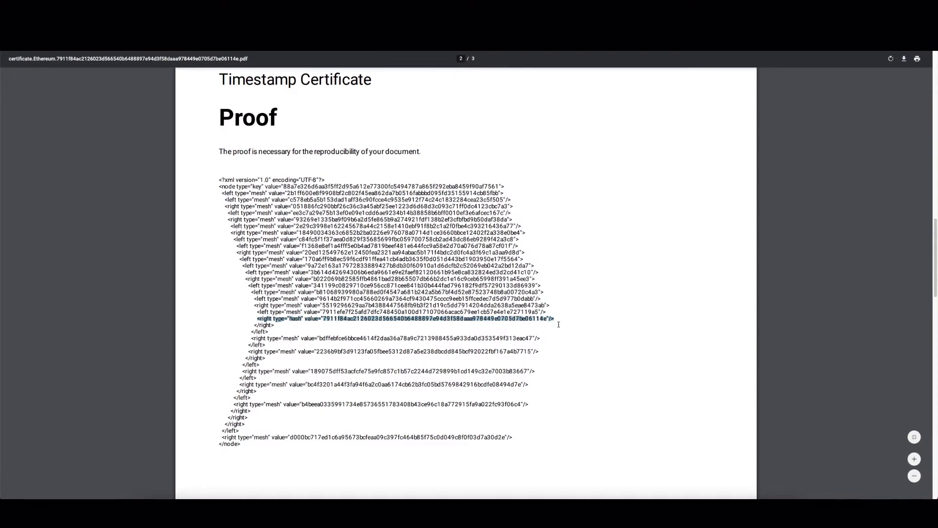
left_click(534, 321)
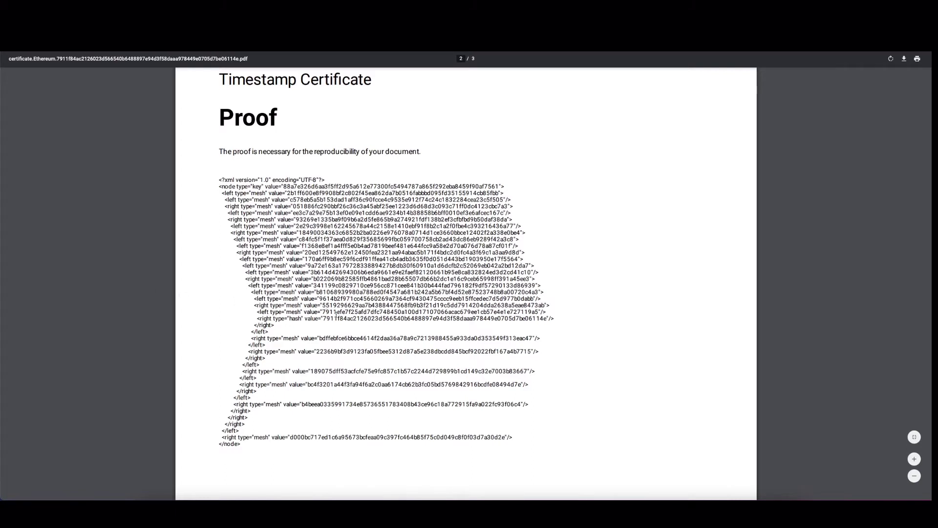
left_click_drag(323, 318, 443, 318)
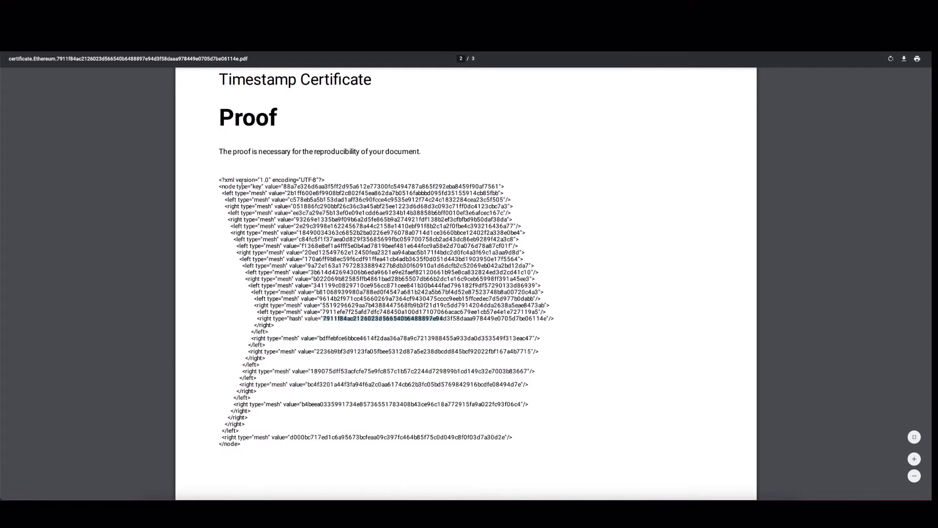
left_click_drag(229, 186, 499, 187)
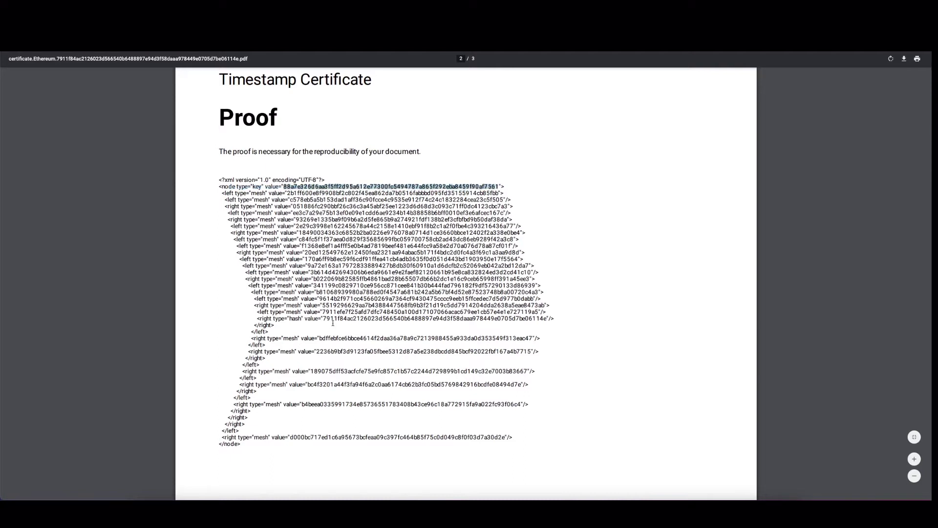
Select the mesh value next to the file hash line in the proof for copying
left_click_drag(331, 318, 401, 318)
left_click_drag(286, 187, 358, 187)
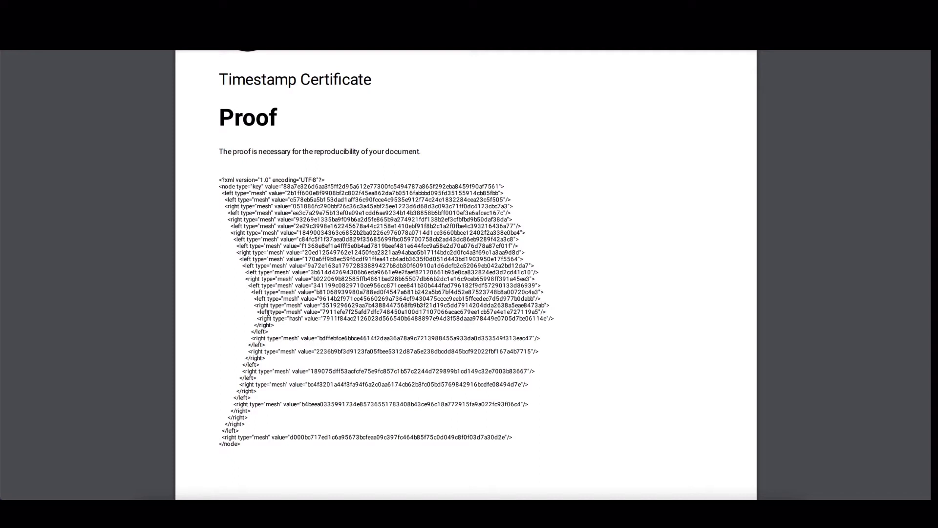
mouse_move(268, 312)
left_mouse_down()
mouse_move(259, 311)
mouse_move(271, 318)
left_mouse_up()
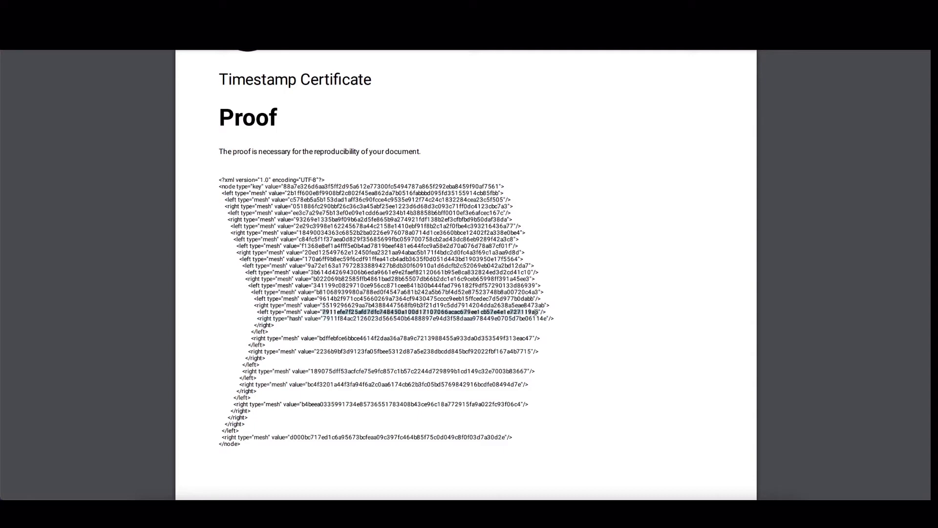
key("ctrl+Tab")
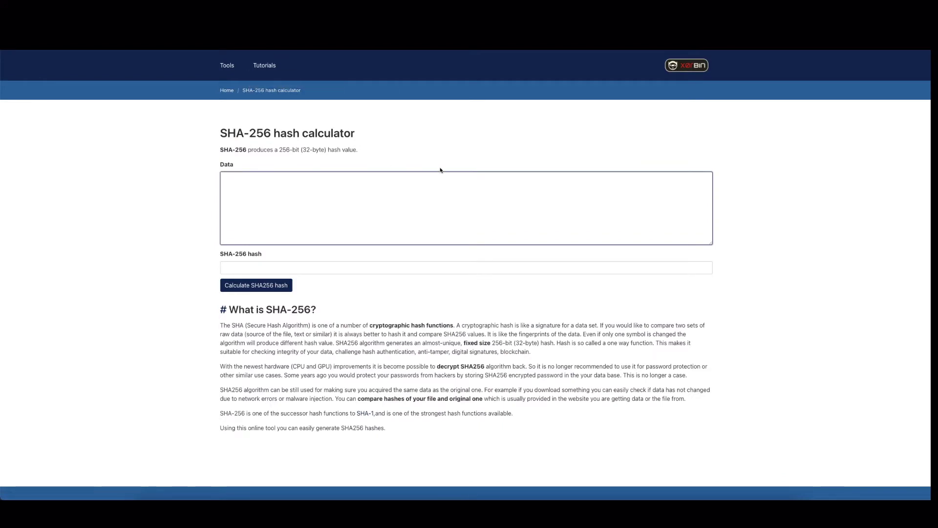
SHA-256 the mesh value plus file hash, confirming the result ends in 8473ab
type("7911efe7f25afd7dfc748450a100d17107066acac679ee1cb57e4e1e727119a5")
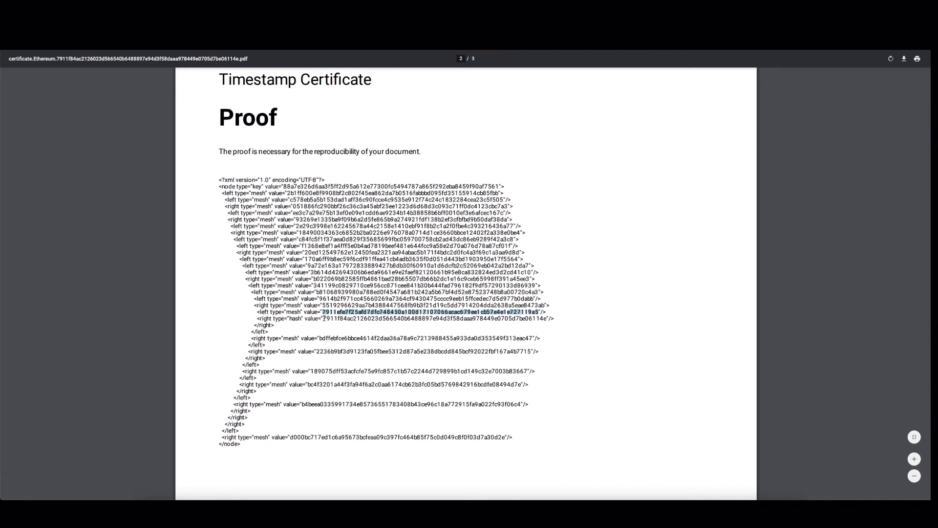
left_click_drag(323, 318, 545, 322)
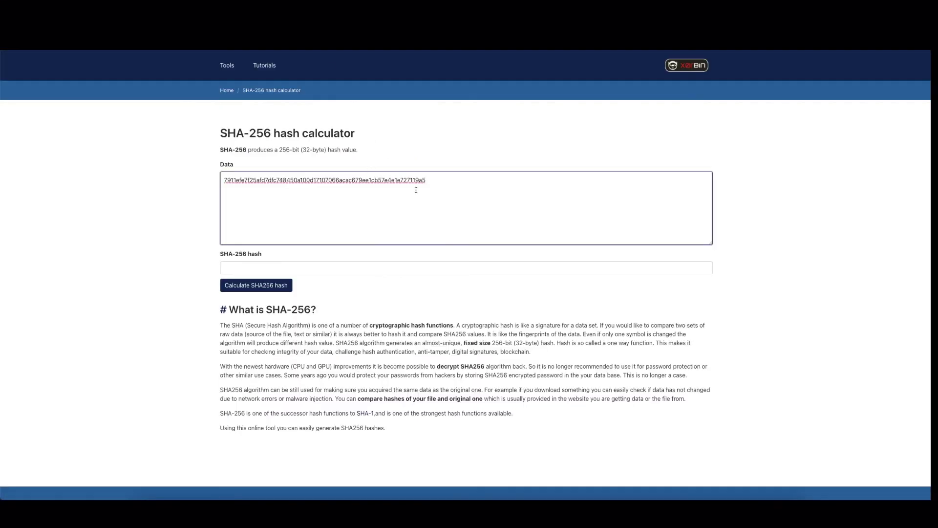
type("7911f84ac2126023d566540b6488897e94d3f58daaa978449e0705d7be06114e")
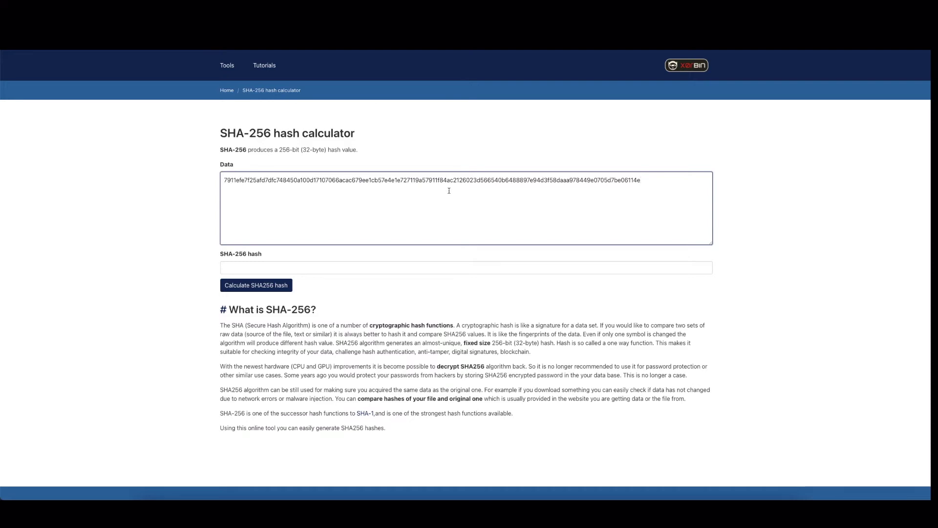
left_click(280, 288)
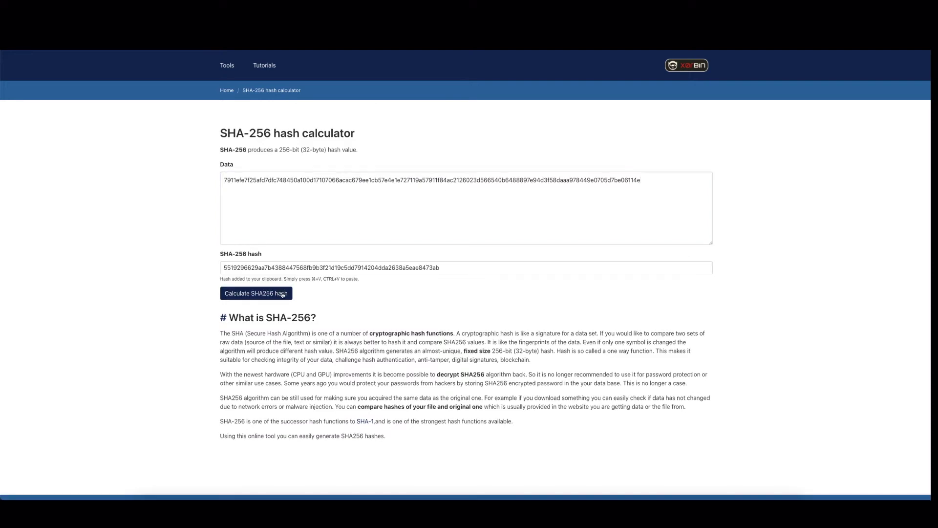
left_click(265, 270)
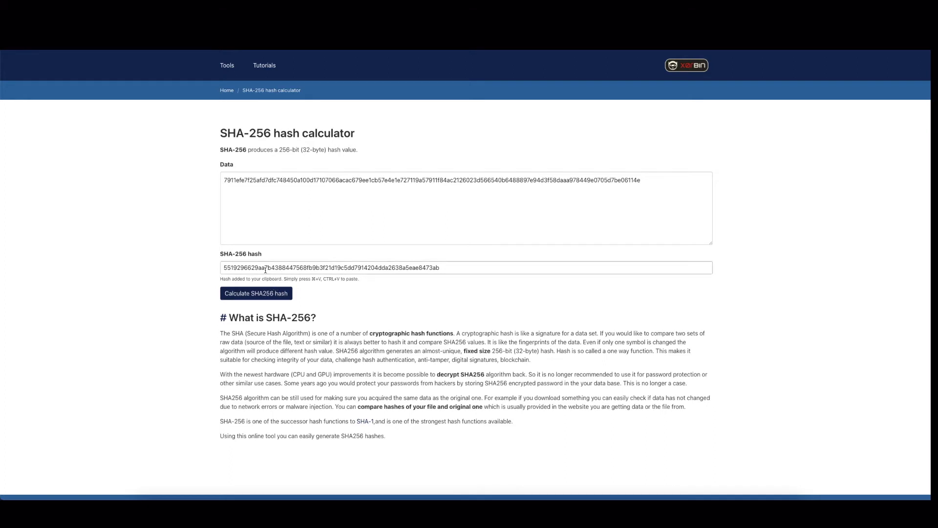
left_click(439, 269)
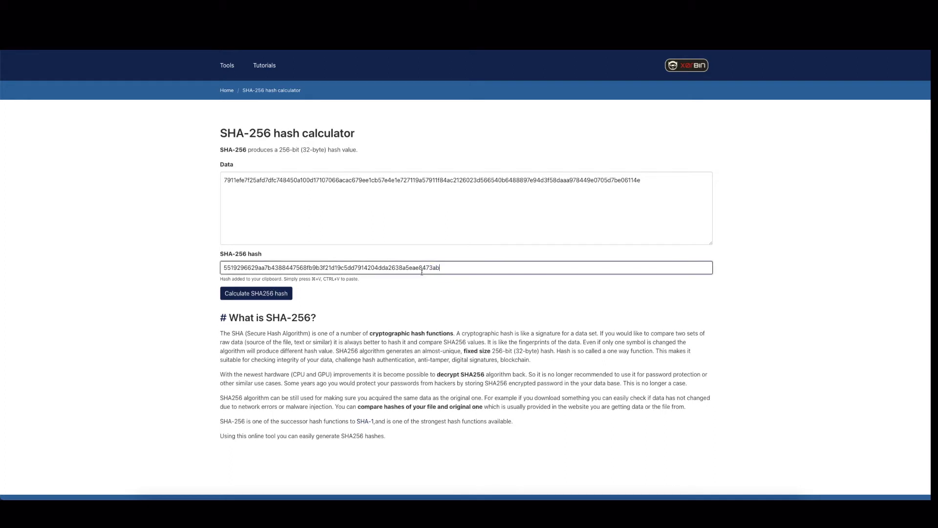
left_click(420, 270, "shift")
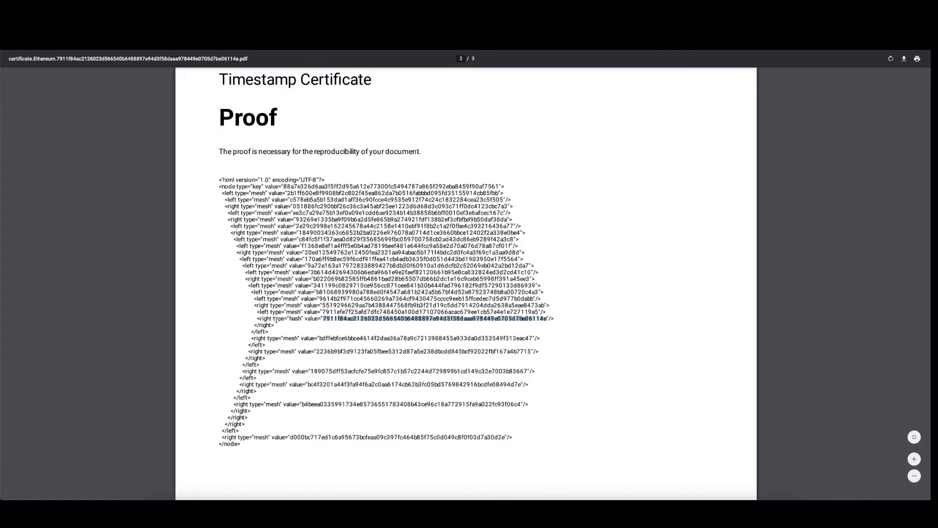
left_click_drag(275, 326, 254, 306)
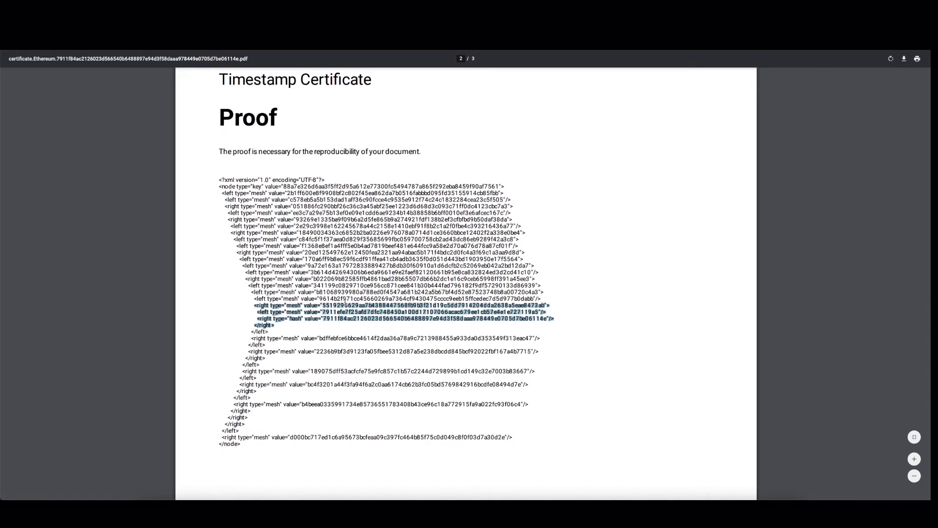
left_click(346, 302)
left_click_drag(554, 305, 526, 306)
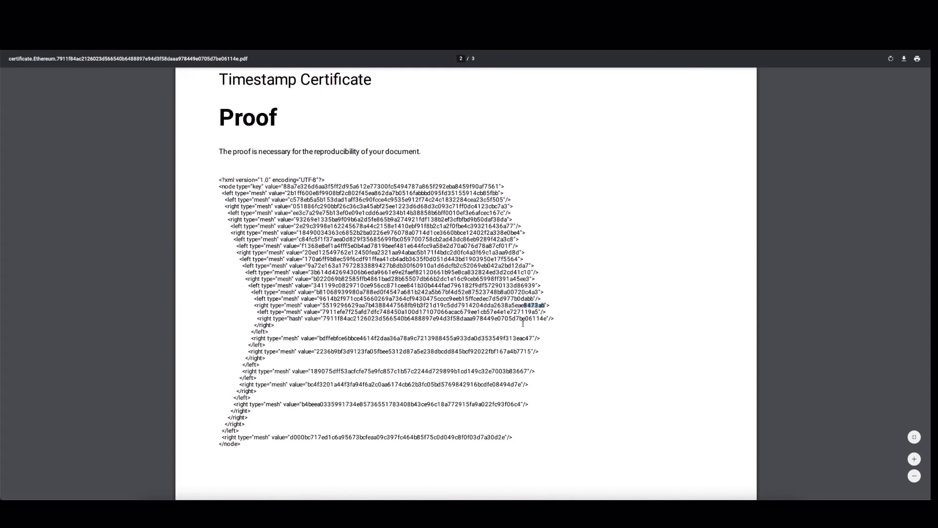
left_click(439, 329)
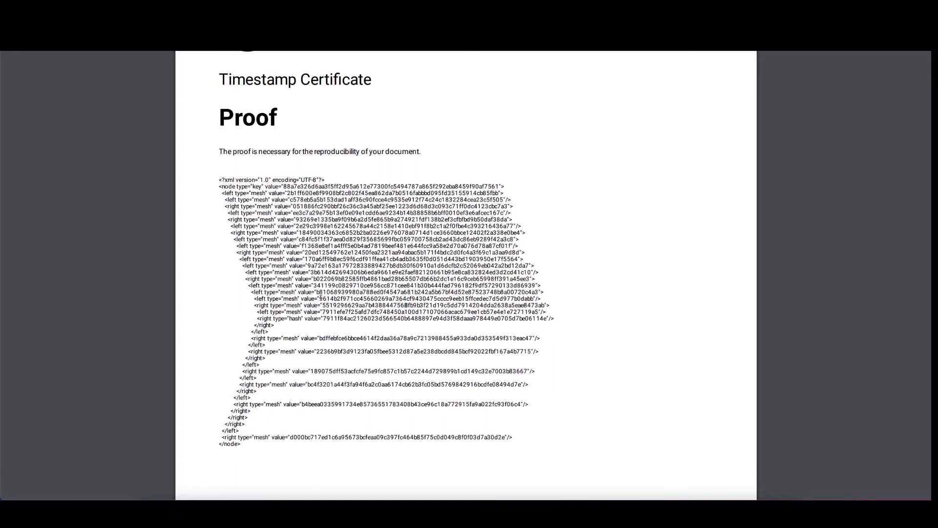
left_click_drag(320, 297, 529, 299)
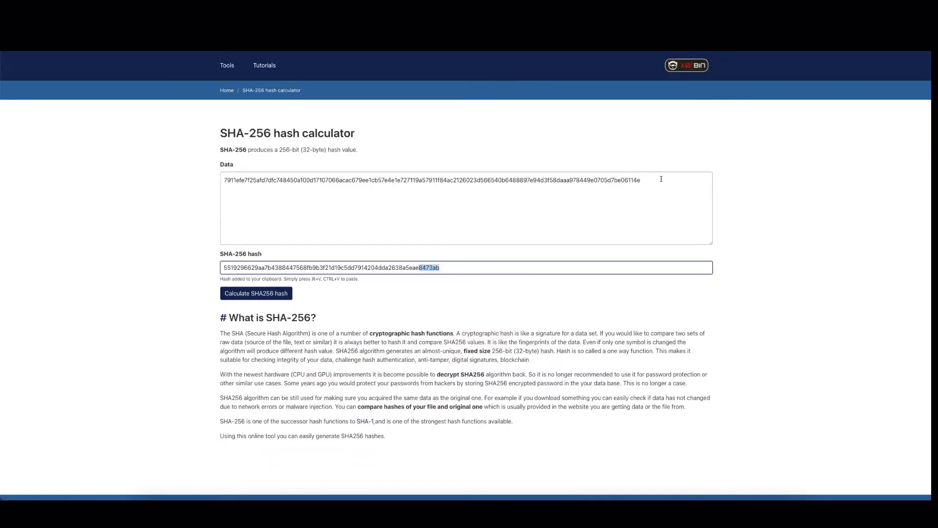
left_click_drag(661, 179, 367, 161)
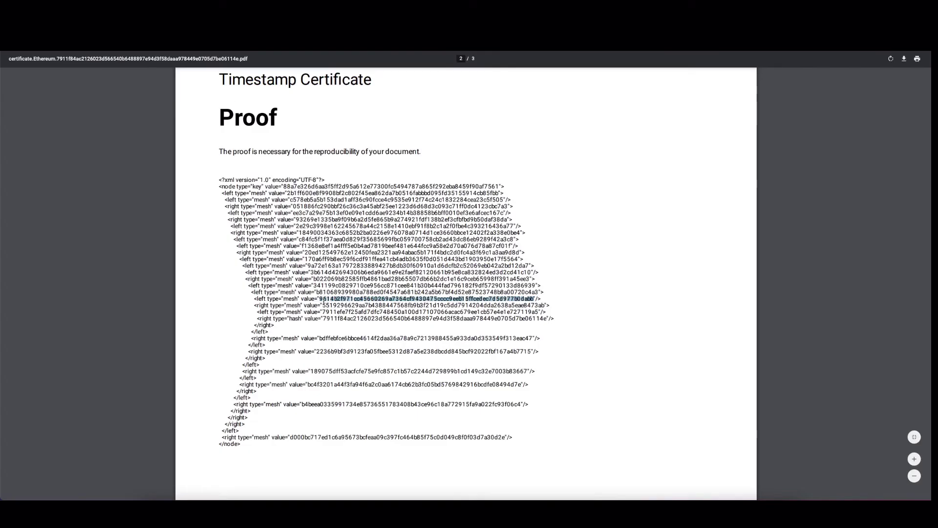
left_click_drag(322, 305, 543, 306)
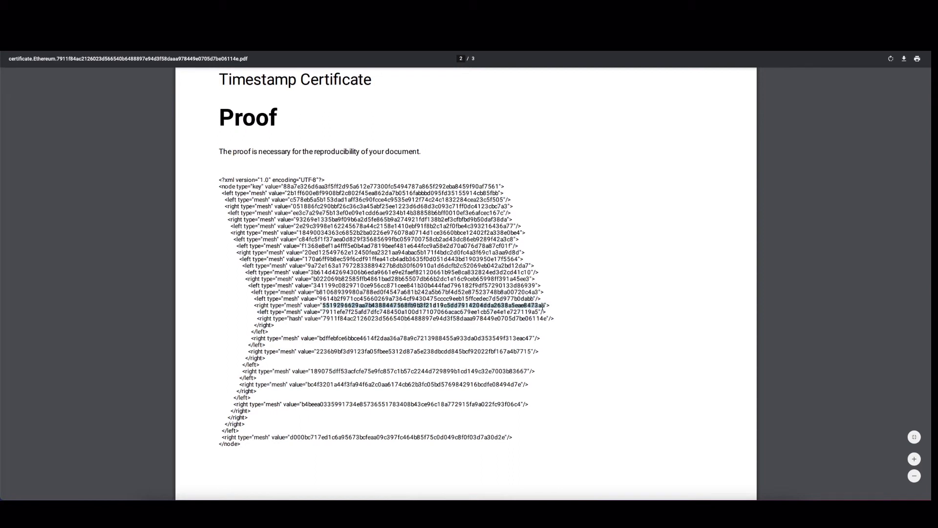
key("super+c")
key("ctrl+Tab")
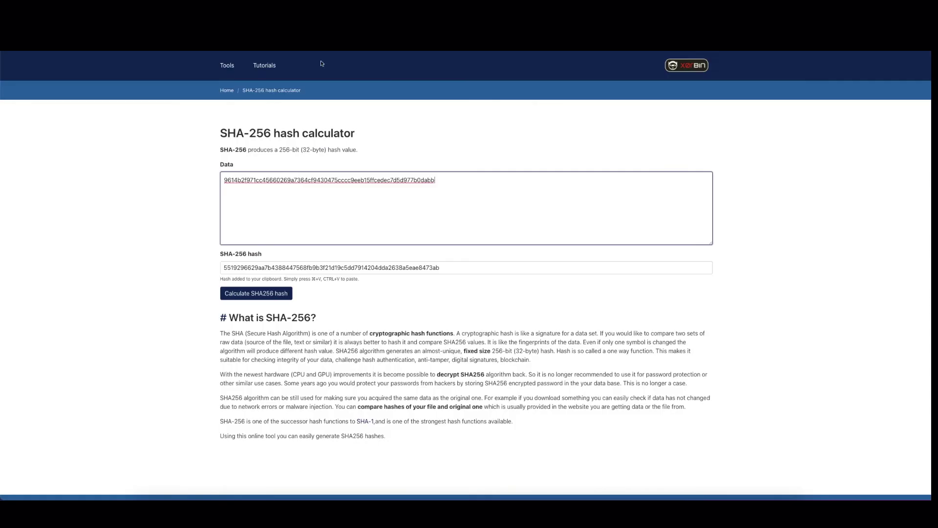
key("super+v")
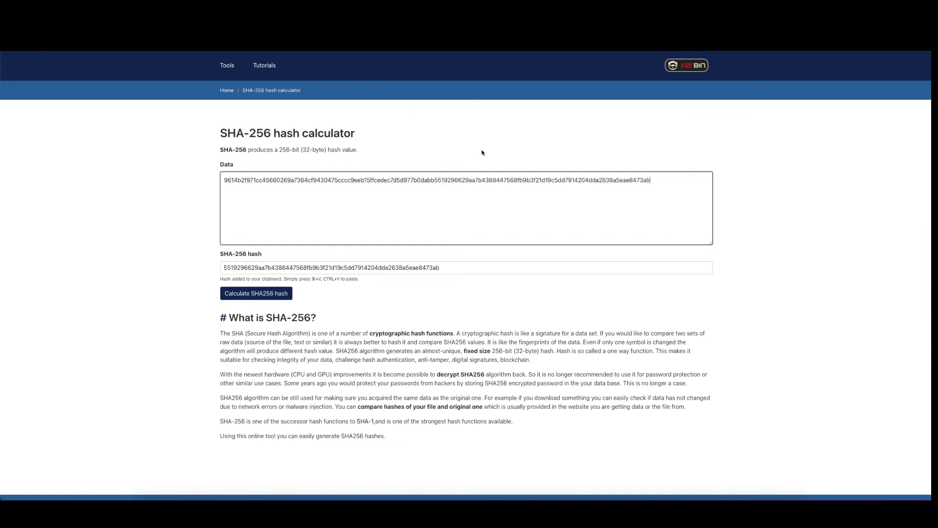
left_click(272, 296)
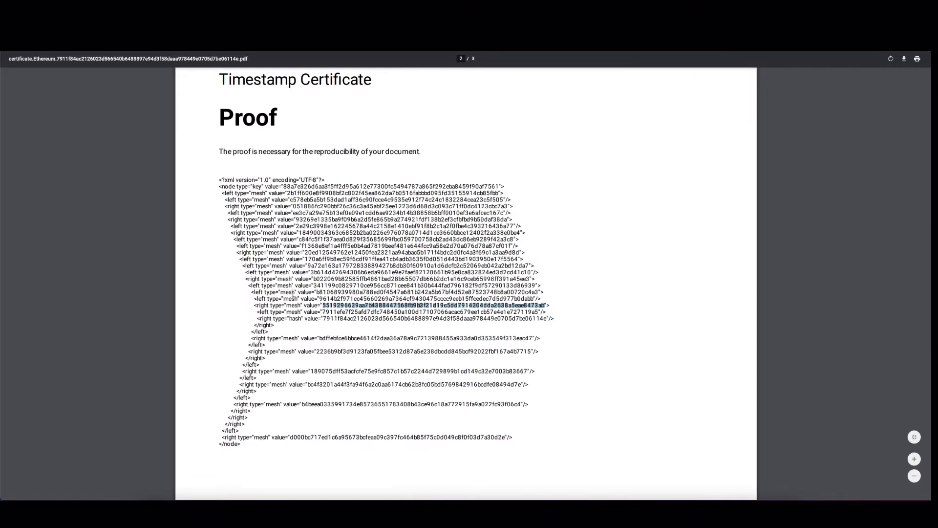
left_click_drag(252, 292, 270, 333)
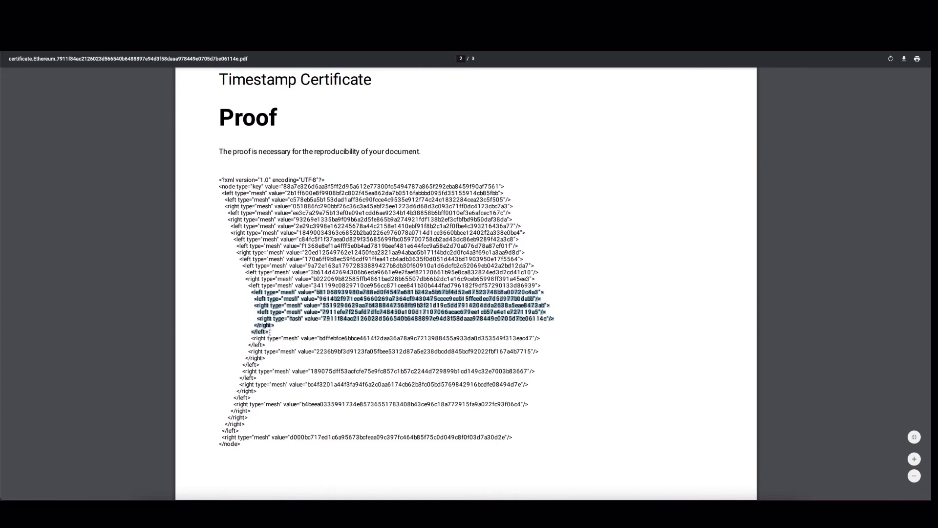
left_click_drag(323, 292, 405, 297)
left_click(405, 295)
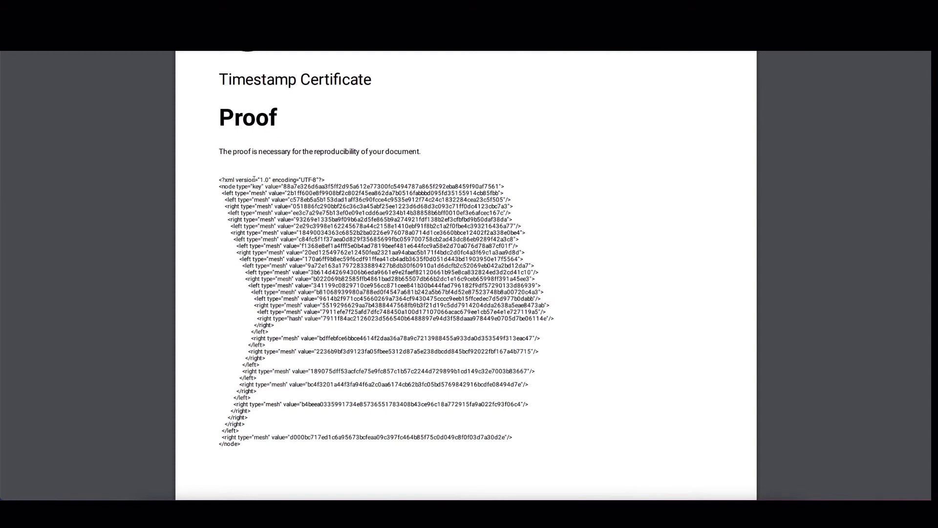
left_click_drag(223, 186, 335, 184)
left_click(390, 186)
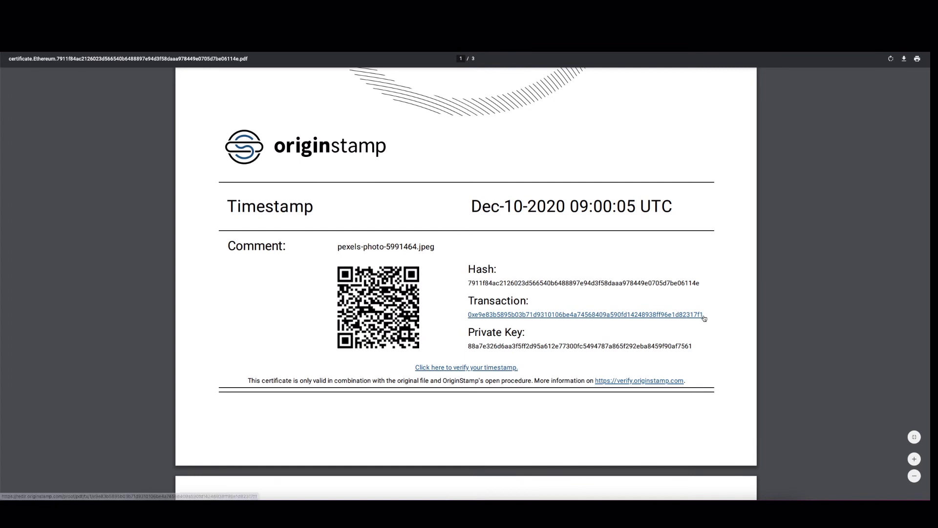
Look up transaction 0xe9e83b5895… on Etherscan and check its submitHash input matches the root key
left_click_drag(704, 315, 268, 311)
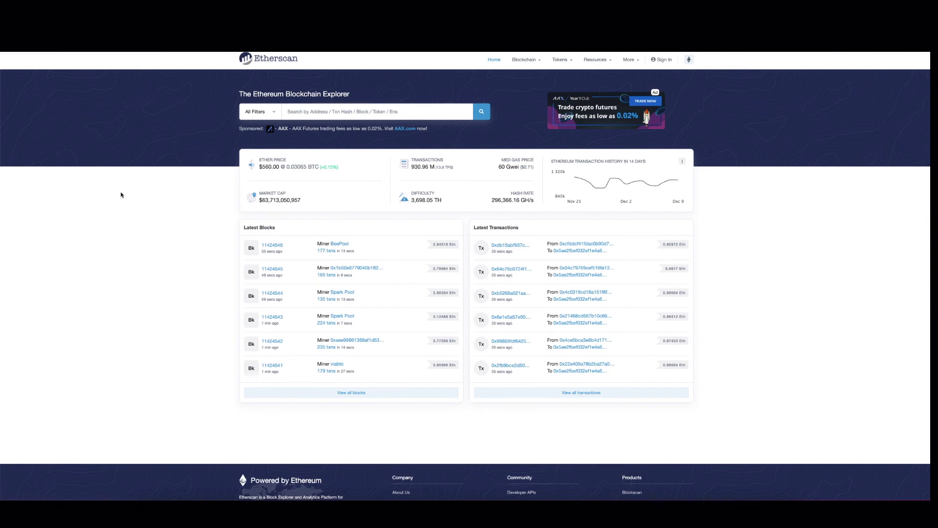
left_click(327, 112)
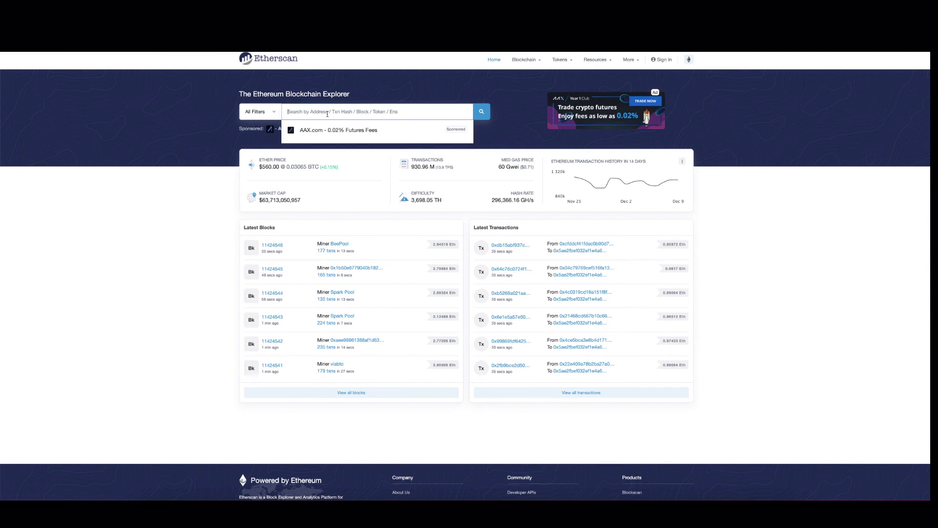
key("ctrl+v")
left_click(482, 110)
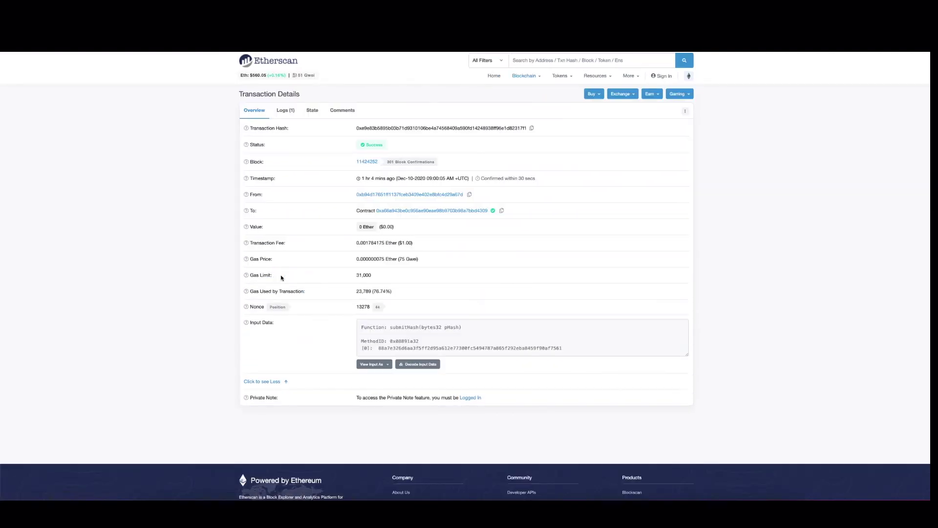
scroll(282, 278, "down", 1)
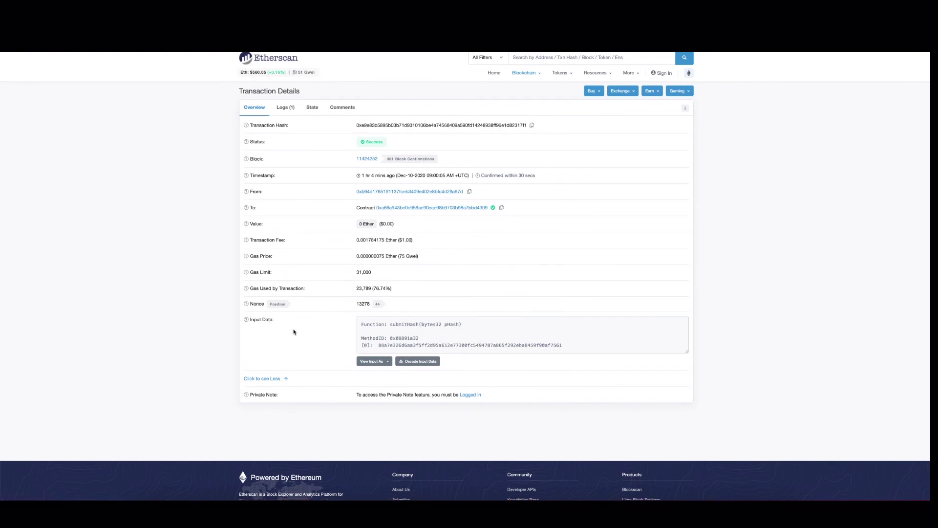
left_click_drag(563, 345, 545, 346)
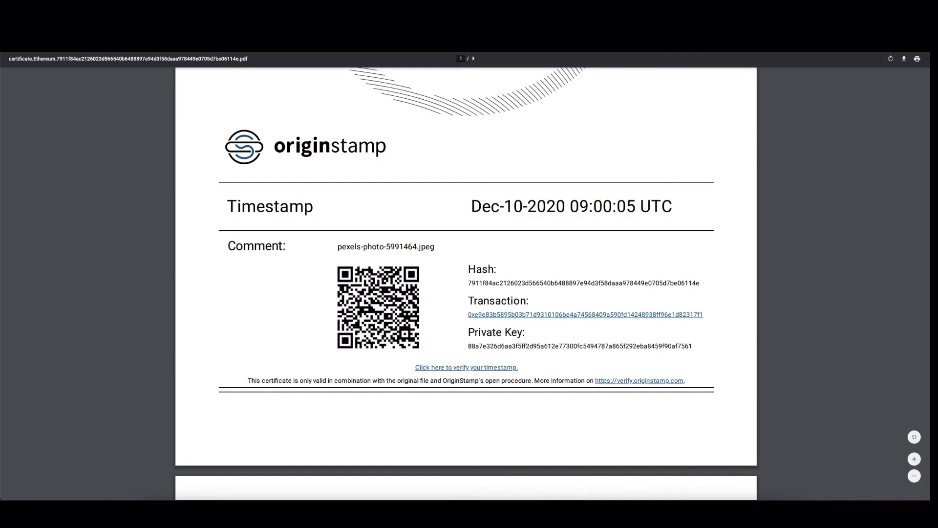
scroll(362, 287, "down", 7)
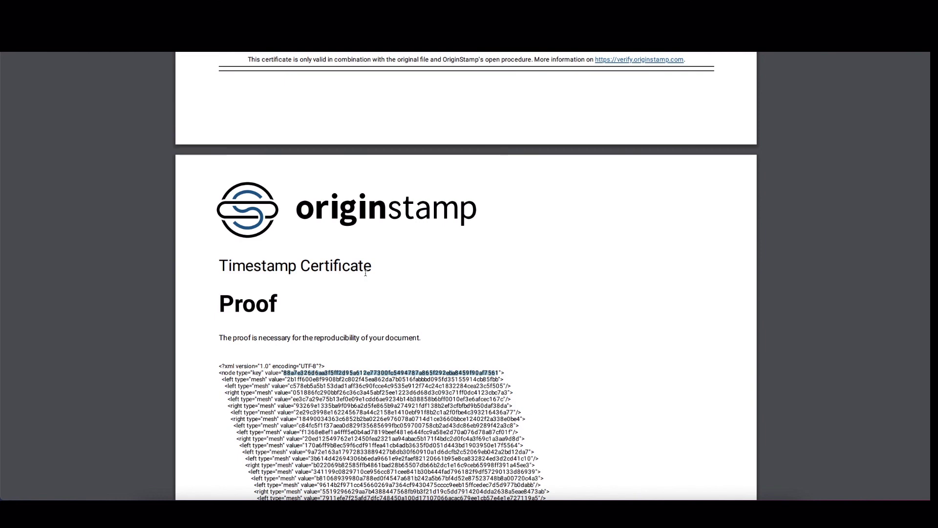
scroll(365, 273, "up", 6)
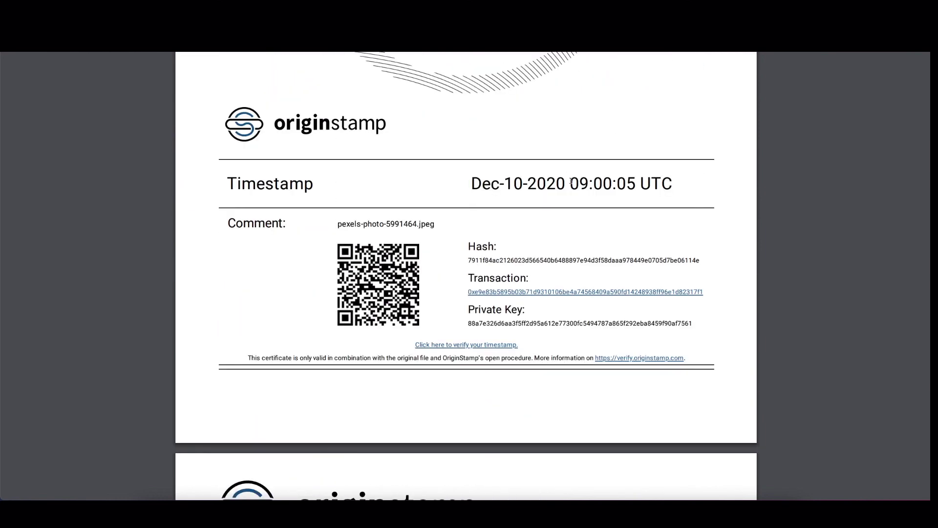
left_click_drag(570, 182, 672, 184)
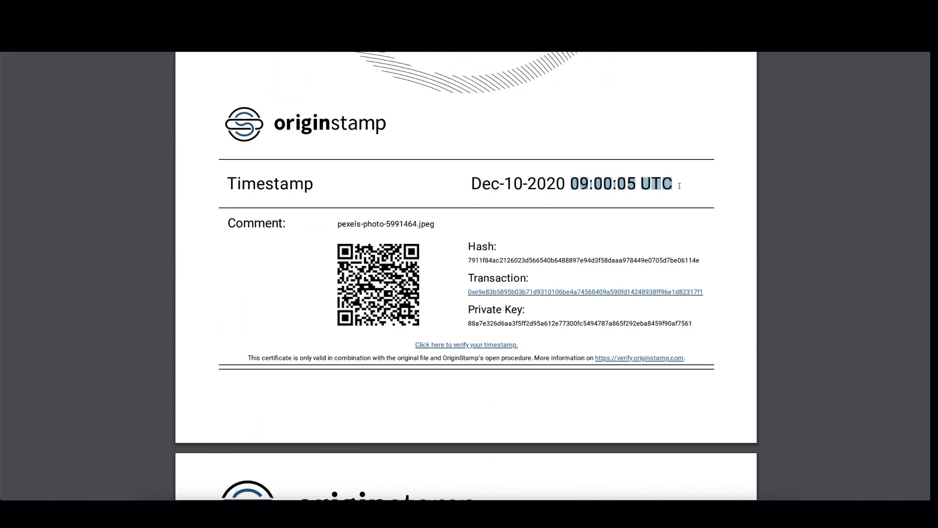
left_click(679, 186)
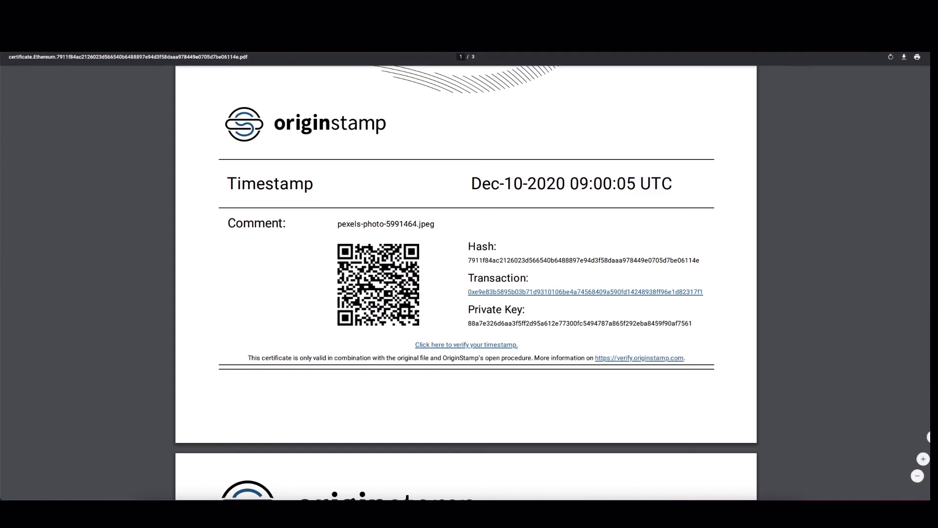